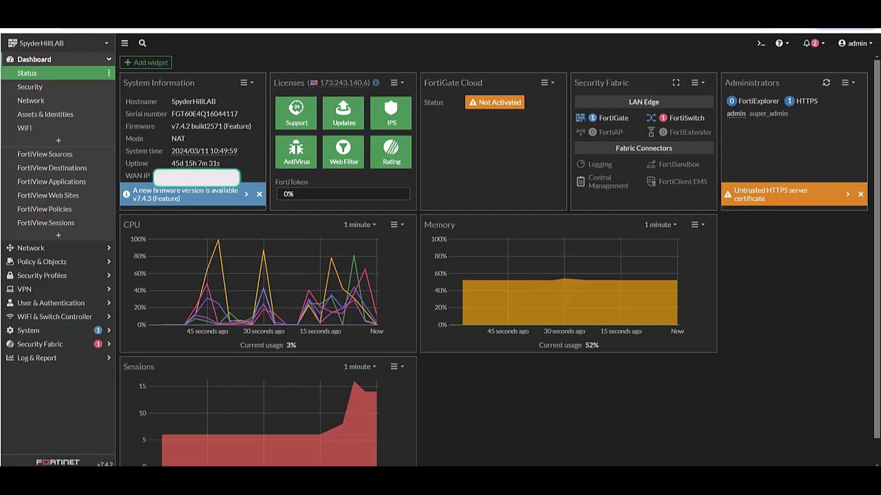
# Step: Open the internal7 physical interface for editing from the network interfaces list
pyautogui.click(51, 249)
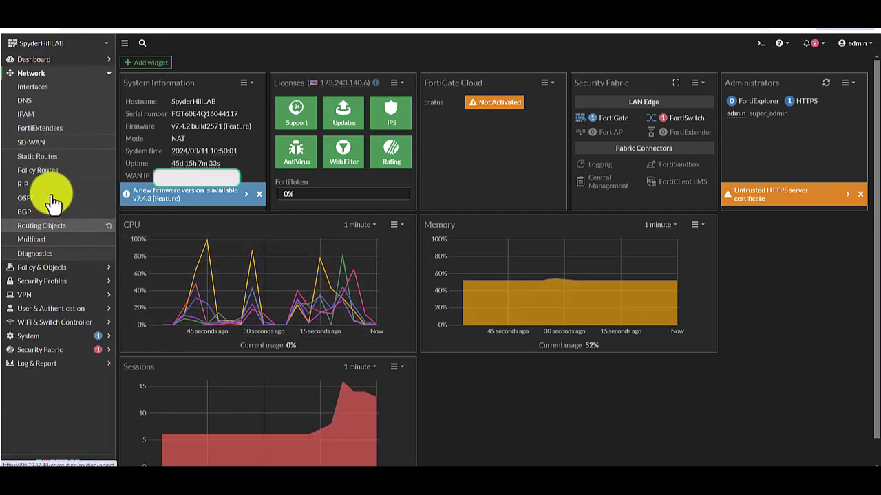
pyautogui.click(41, 89)
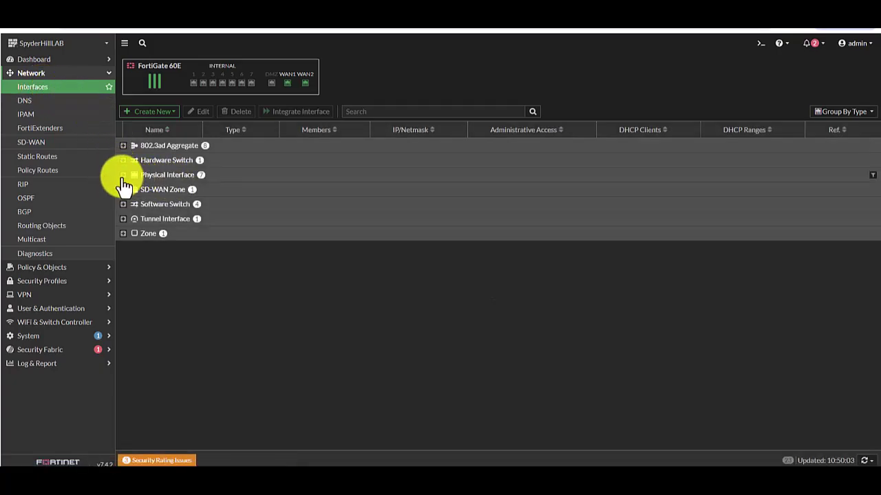
pyautogui.click(123, 176)
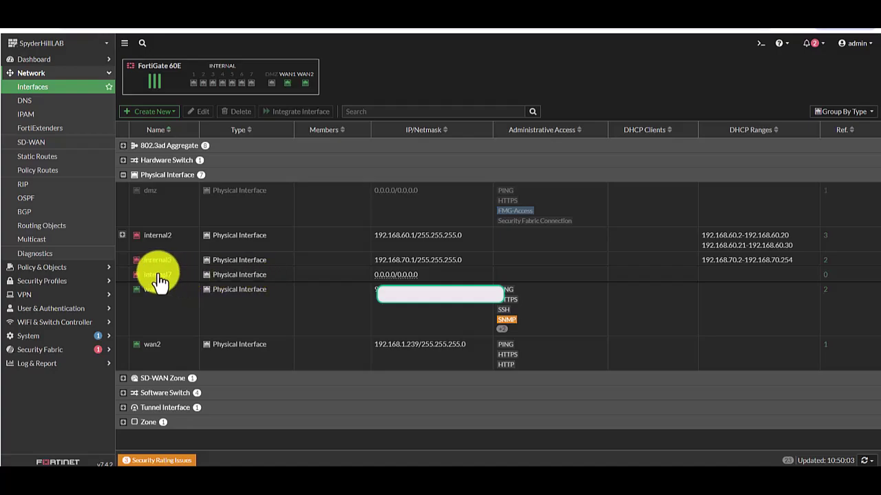
pyautogui.moveTo(152, 284)
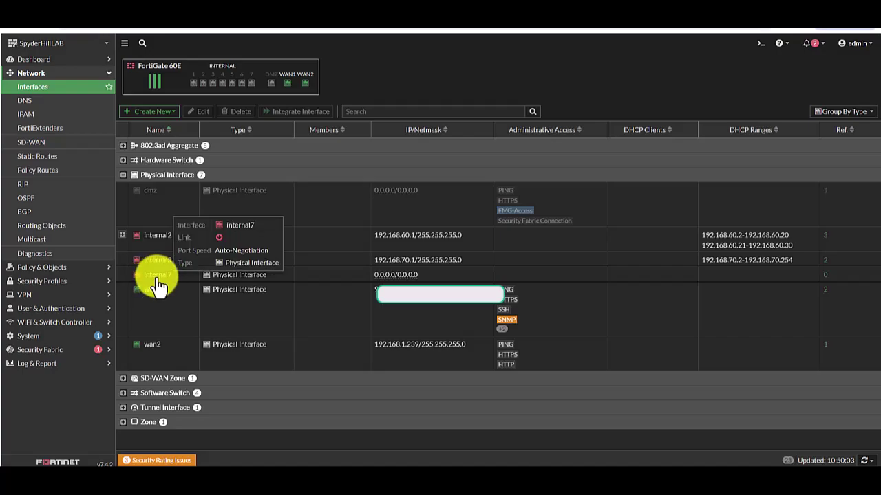
pyautogui.doubleClick(158, 281)
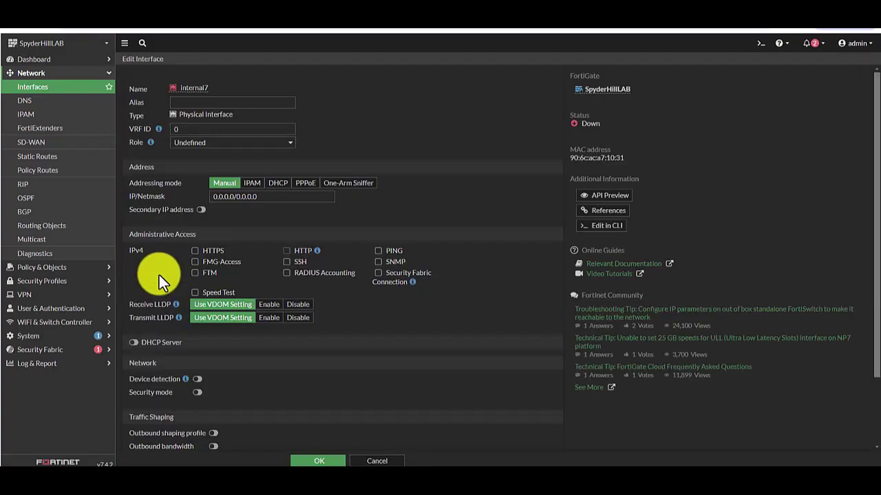
# Step: Give internal7 the alias Comcast, set its role to WAN and its addressing mode to DHCP
pyautogui.click(178, 102)
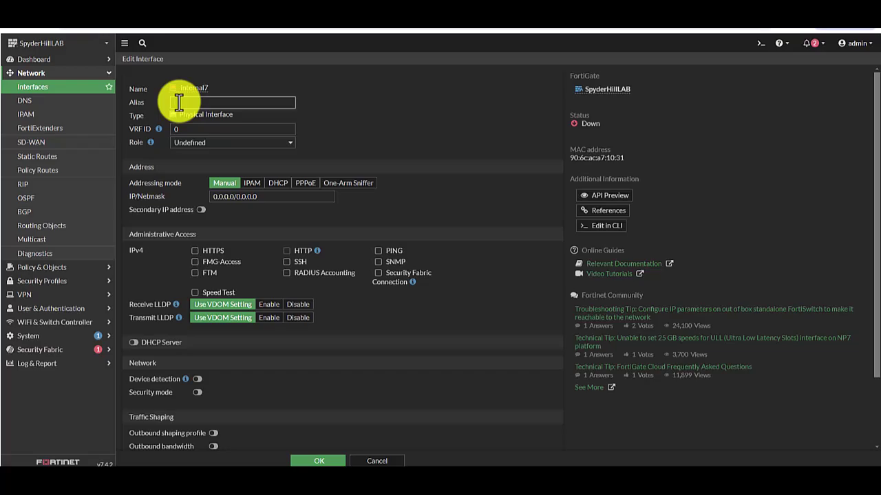
pyautogui.write('ell')
pyautogui.click(254, 142)
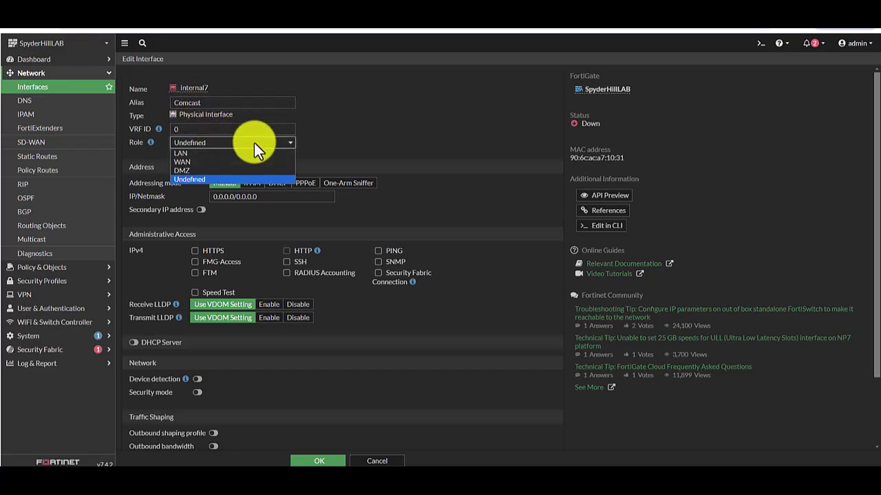
pyautogui.click(180, 161)
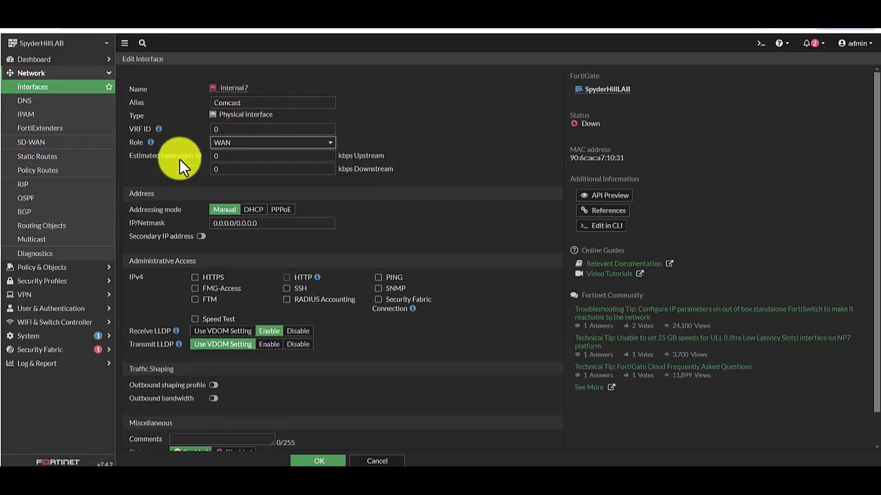
pyautogui.click(253, 210)
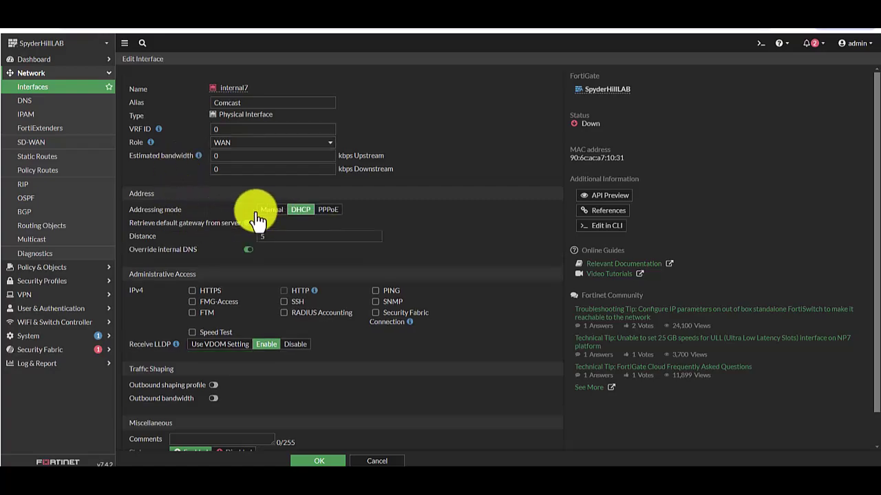
# Step: Allow HTTPS, HTTP and PING administrative access on internal7 and save the interface
pyautogui.click(192, 291)
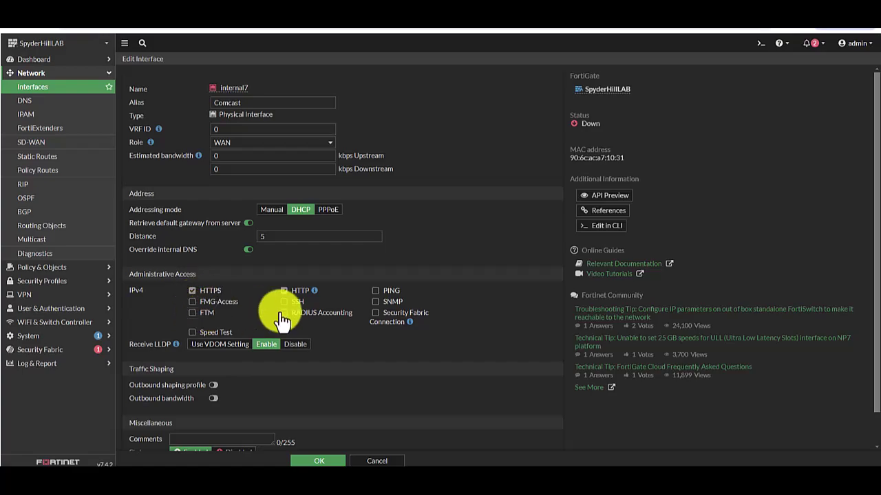
pyautogui.click(374, 292)
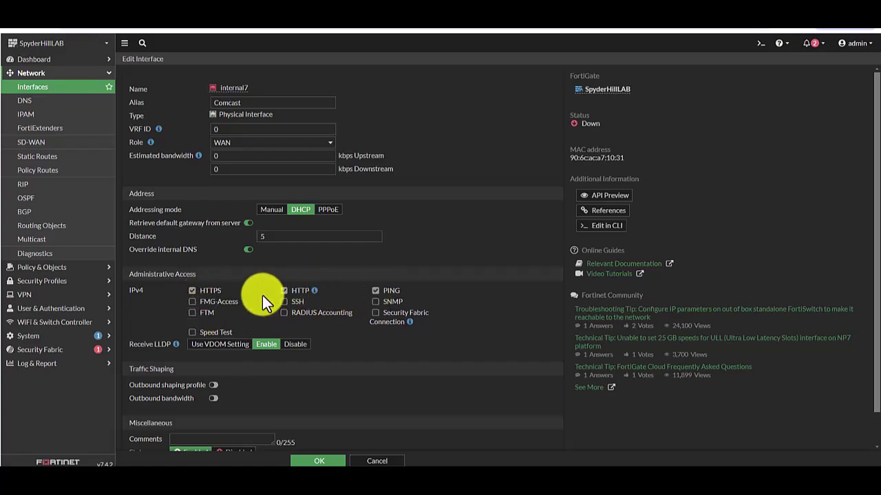
pyautogui.scroll(-2, 427, 327)
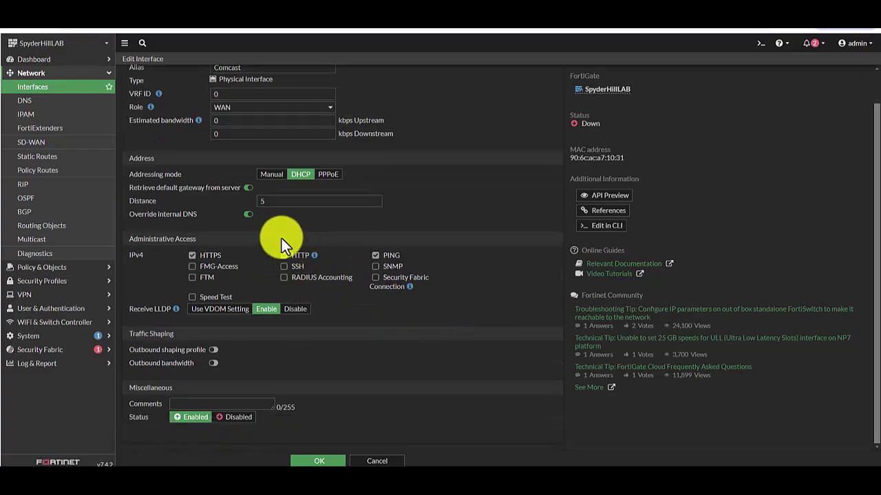
pyautogui.click(320, 461)
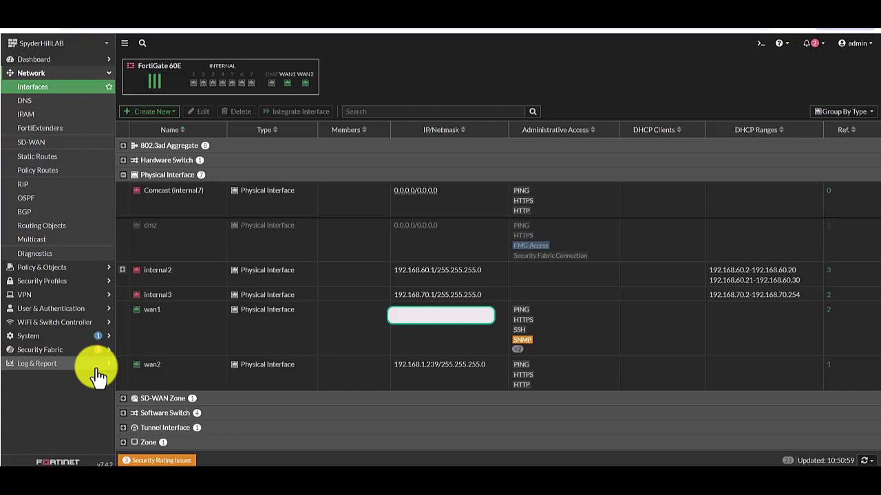
# Step: Open the wan2 physical interface for editing and set its role to WAN
pyautogui.doubleClick(148, 368)
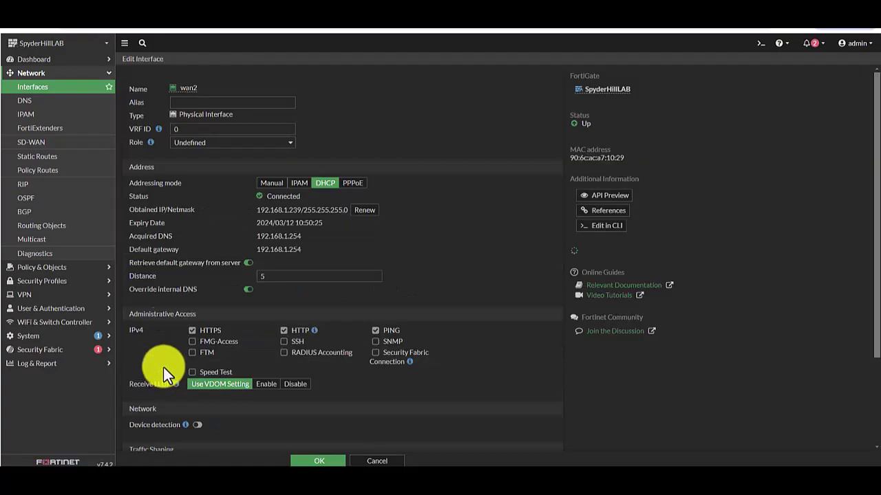
pyautogui.moveTo(191, 86)
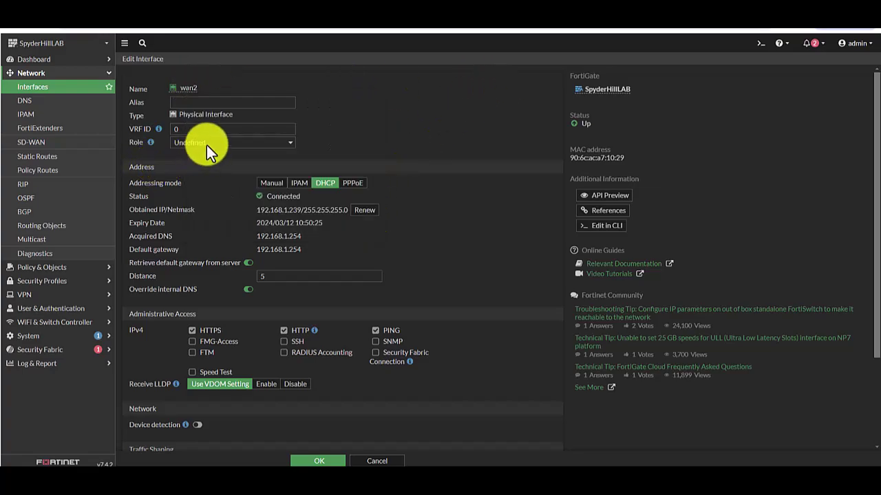
pyautogui.click(206, 145)
pyautogui.click(191, 163)
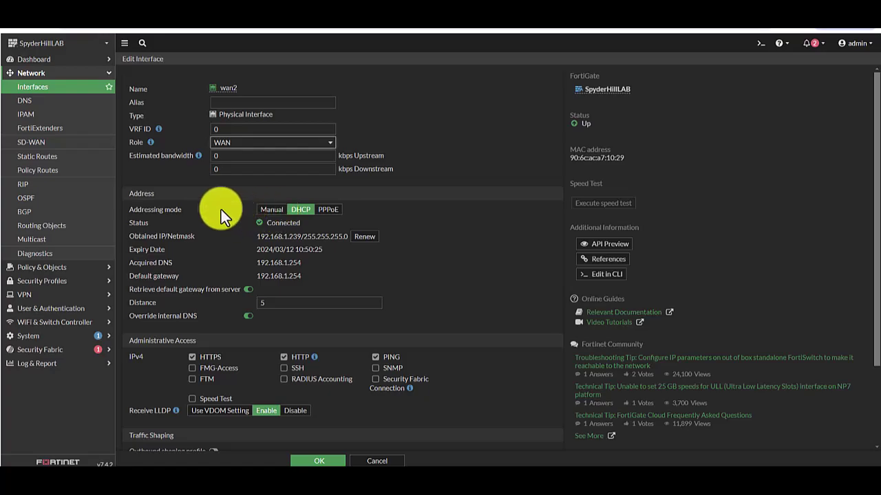
# Step: Switch wan2 to manual addressing and enter its static IP address with netmask 255.255.255.248
pyautogui.click(270, 211)
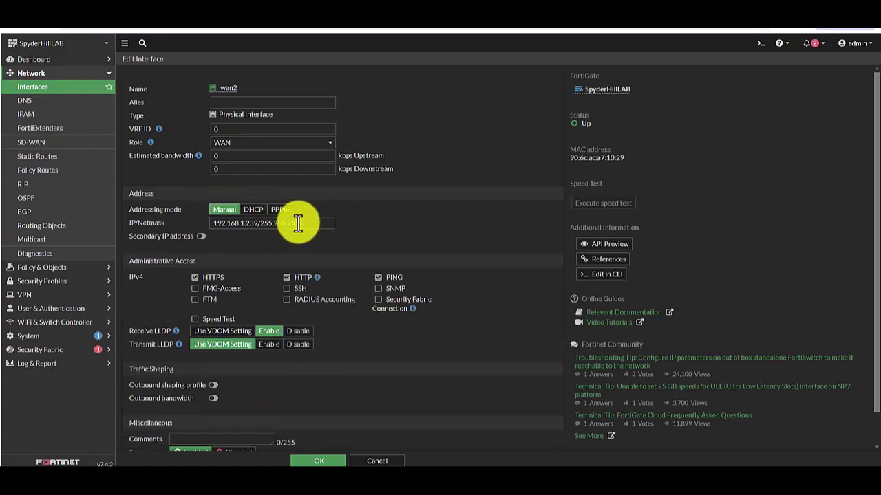
pyautogui.moveTo(302, 223); pyautogui.dragTo(147, 223)
pyautogui.press('BackSpace')
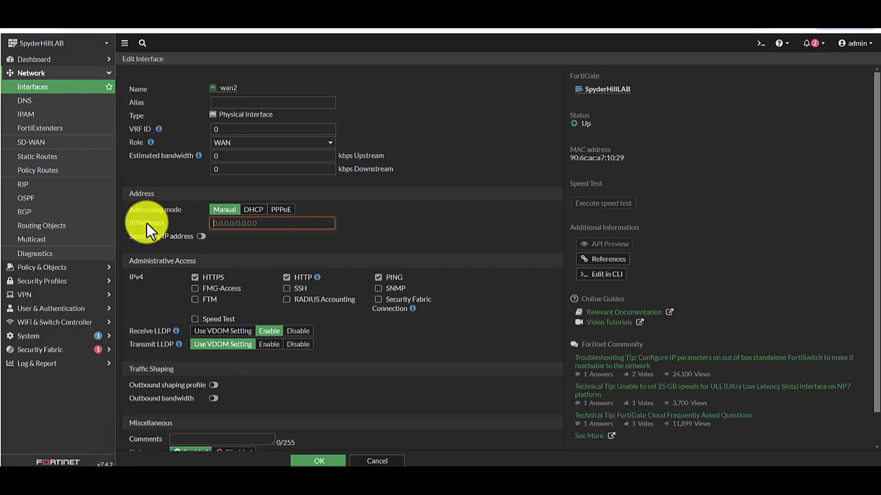
pyautogui.click(147, 223)
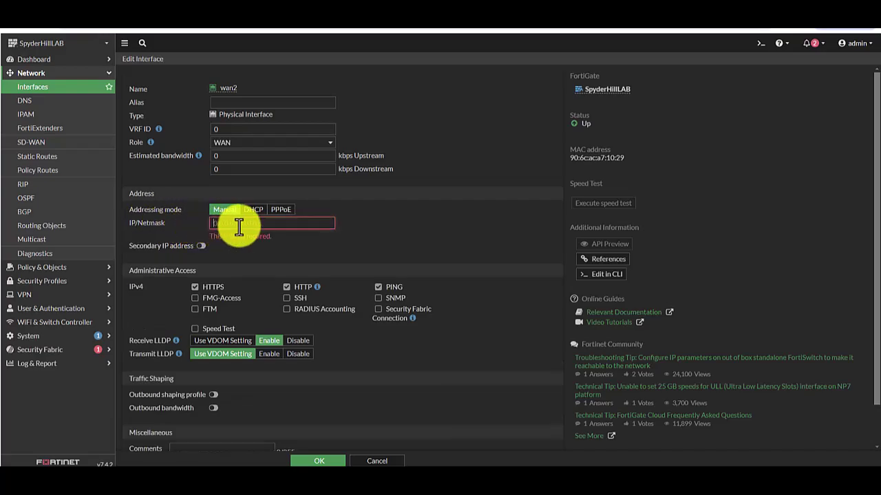
pyautogui.write('10')
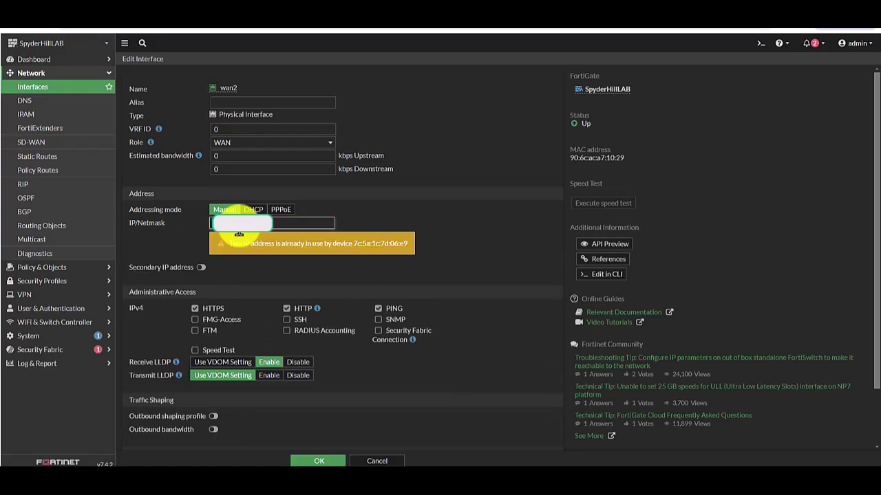
pyautogui.write('255.255')
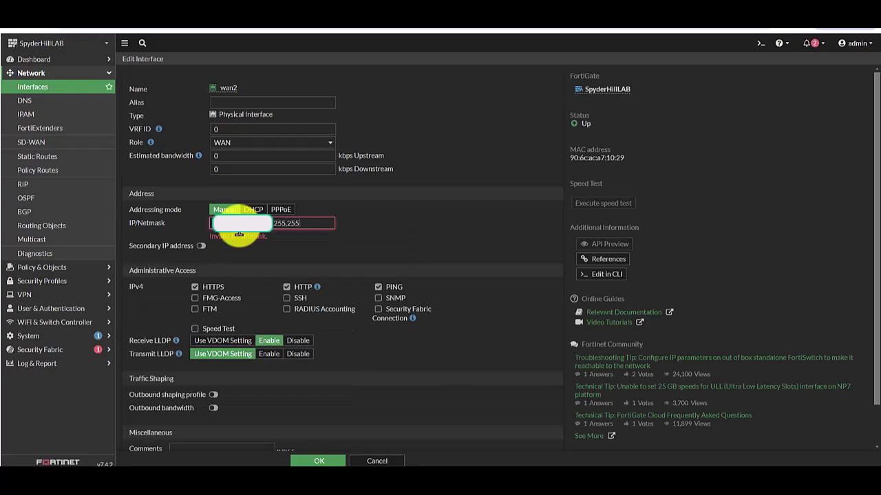
pyautogui.write('.248')
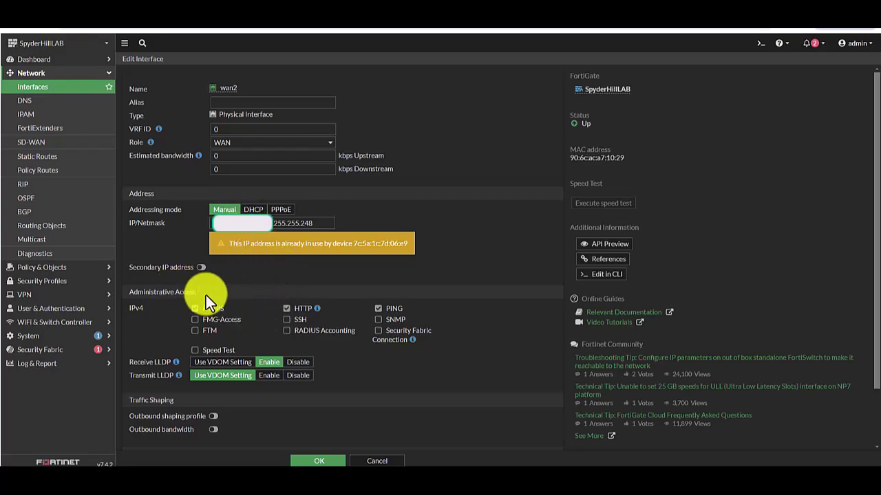
# Step: Set Receive LLDP on wan2 to Use VDOM Setting, keep HTTPS, HTTP and PING access, and save the interface
pyautogui.moveTo(198, 292); pyautogui.dragTo(130, 292)
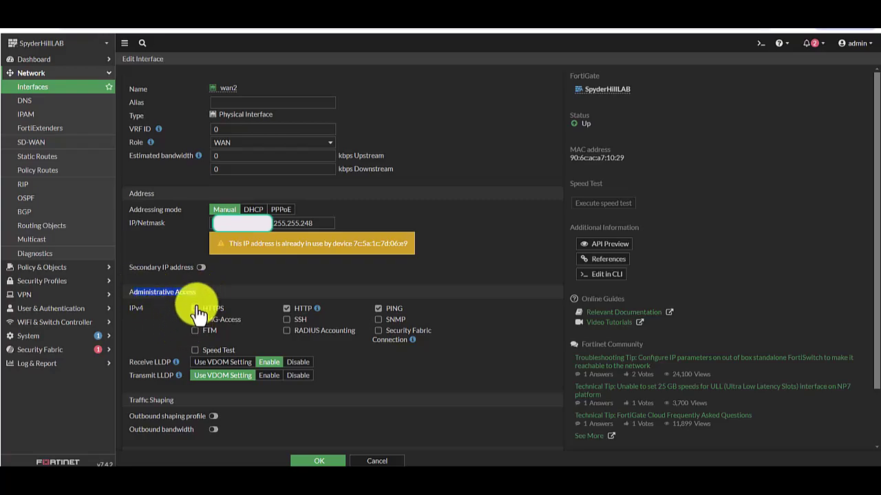
pyautogui.click(379, 309)
pyautogui.scroll(-1, 388, 289)
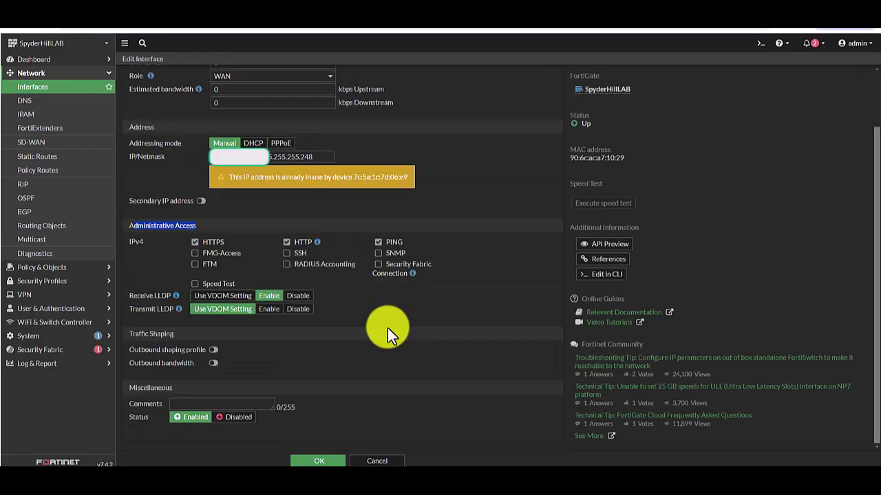
pyautogui.click(237, 298)
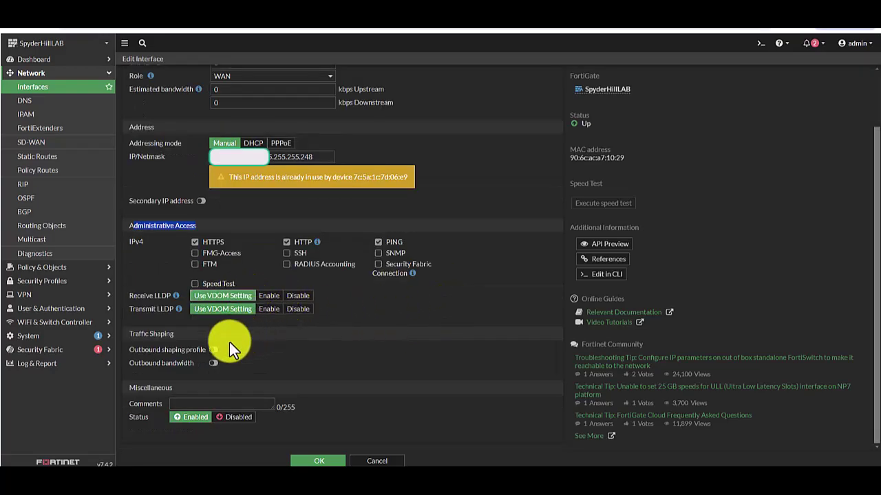
pyautogui.click(316, 461)
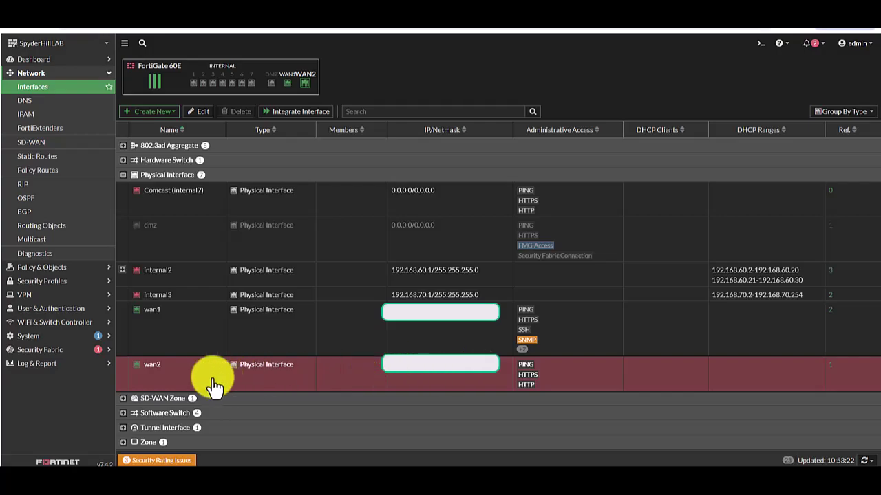
pyautogui.moveTo(139, 372); pyautogui.dragTo(219, 385)
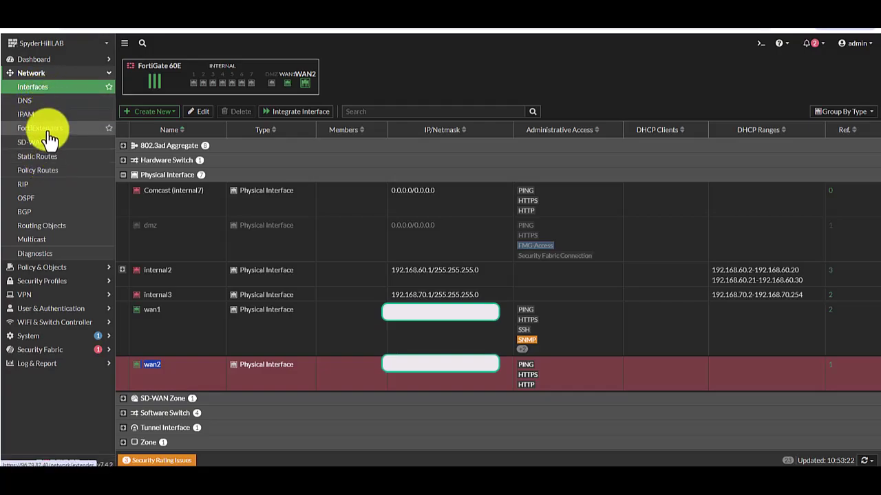
# Step: Create an enabled static route for 0.0.0.0/0.0.0.0 through wan2 with the provider's gateway address and administrative distance 10
pyautogui.click(58, 160)
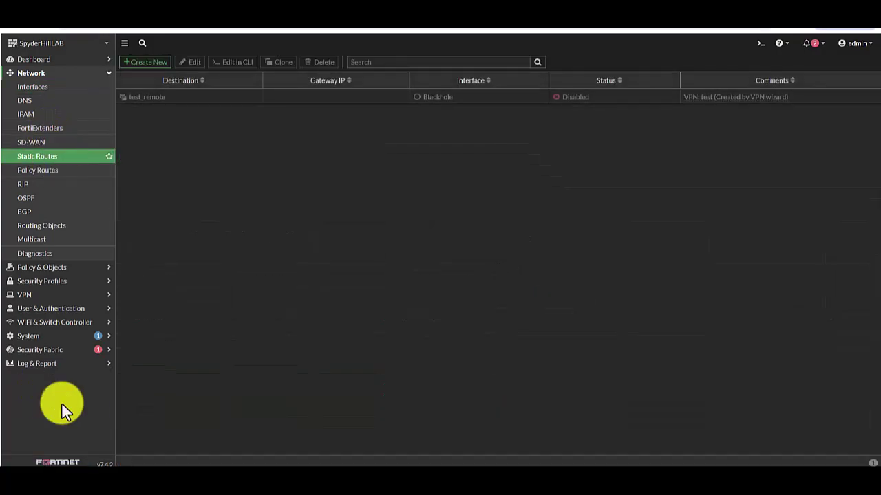
pyautogui.click(146, 62)
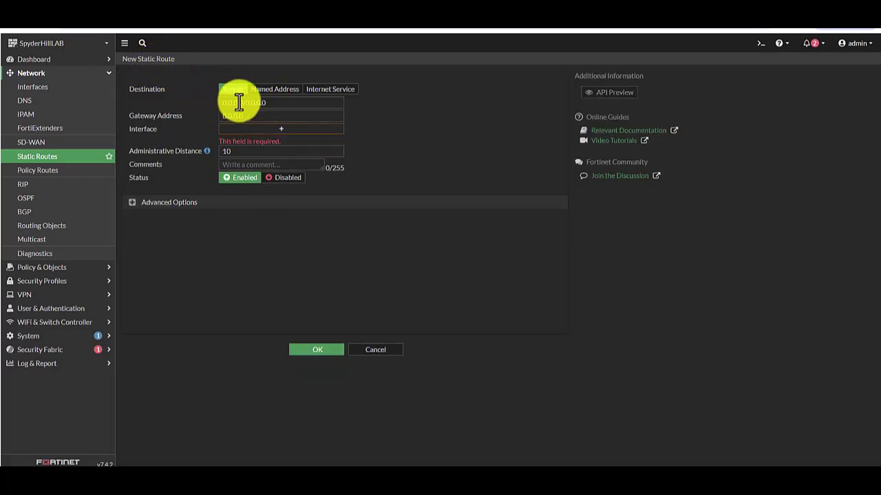
pyautogui.press('Tab')
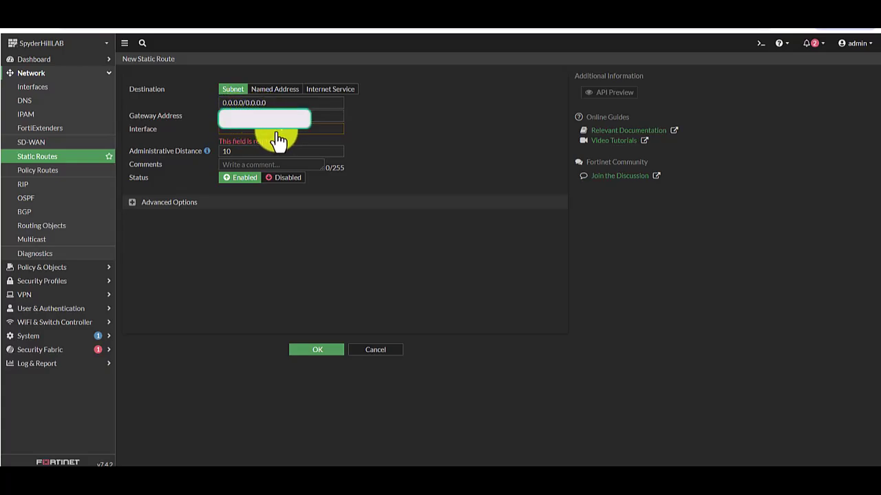
pyautogui.click(278, 131)
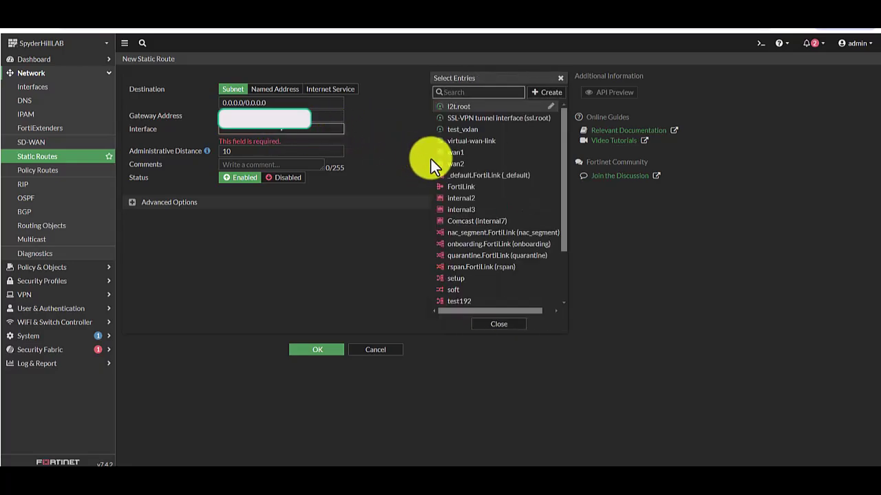
pyautogui.click(452, 165)
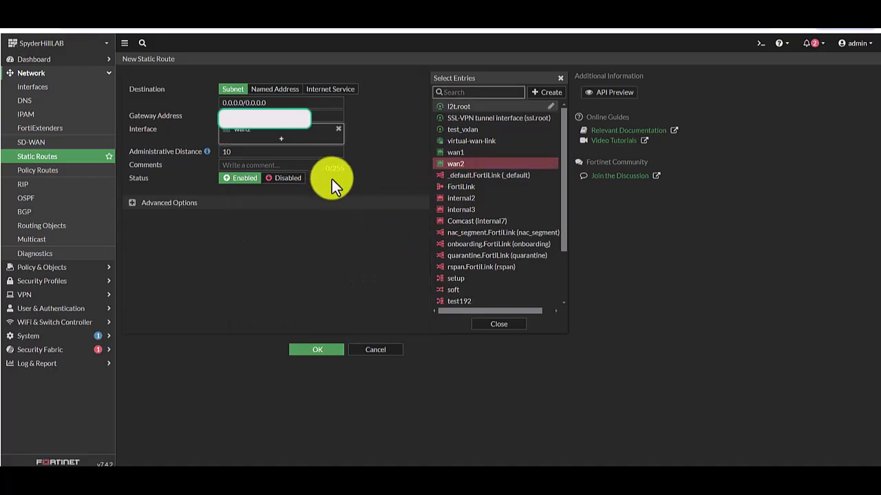
pyautogui.click(219, 238)
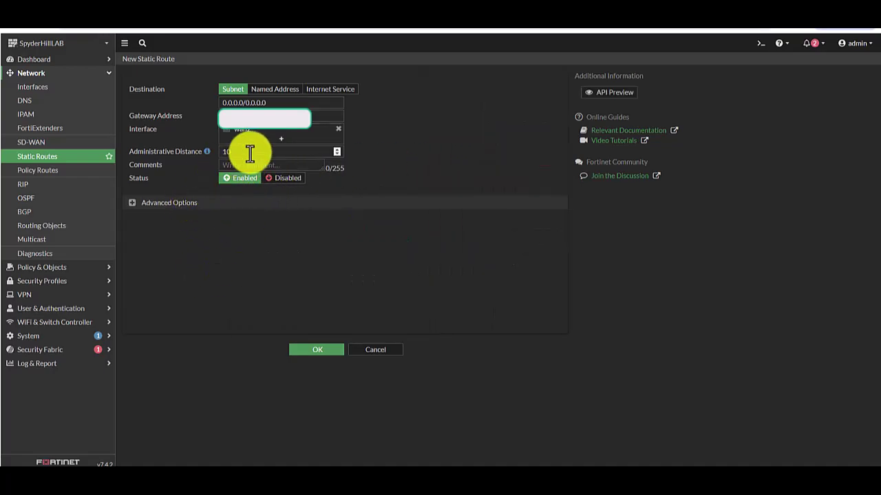
pyautogui.click(319, 352)
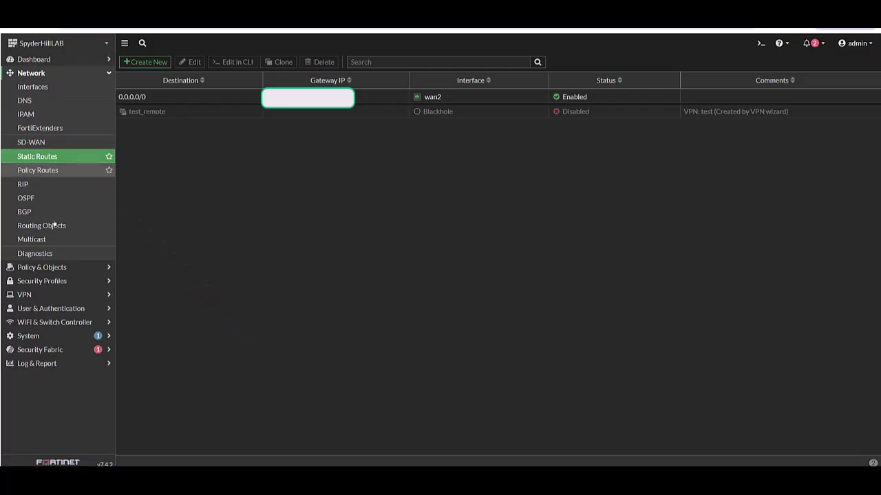
# Step: Start a new firewall policy and name it "IAN> WAN WebAccess"
pyautogui.click(43, 267)
pyautogui.click(44, 100)
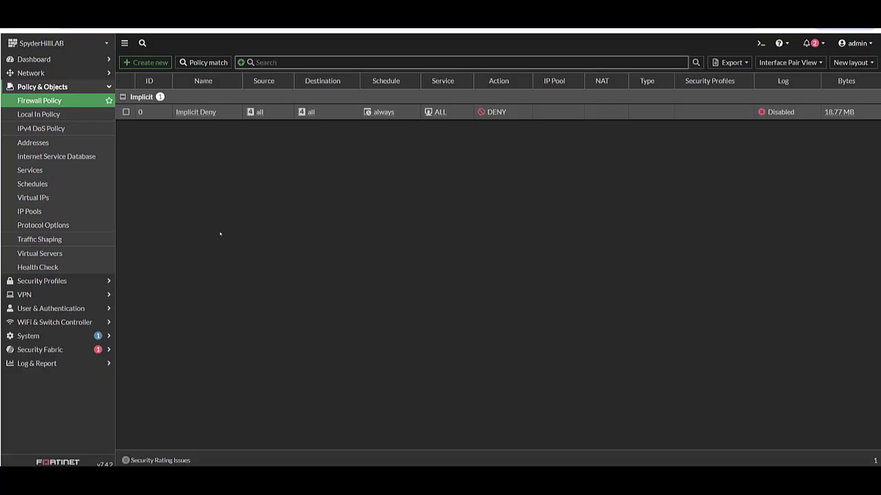
pyautogui.click(147, 63)
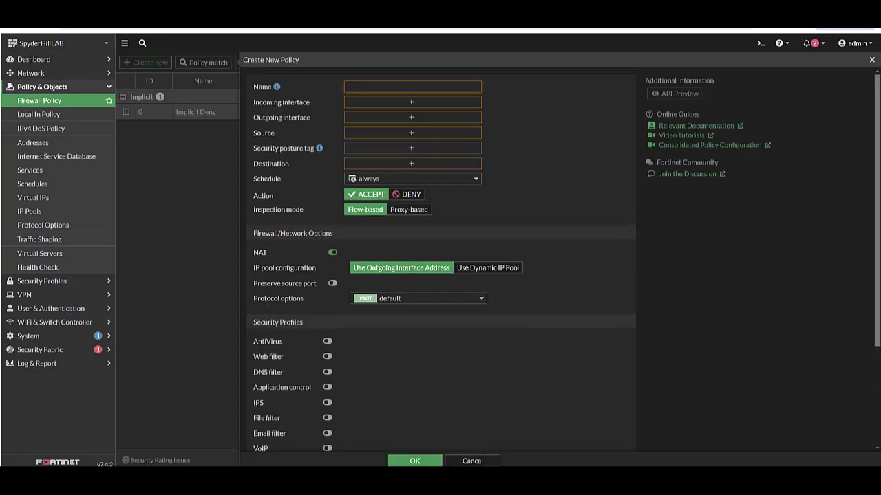
pyautogui.write('IA')
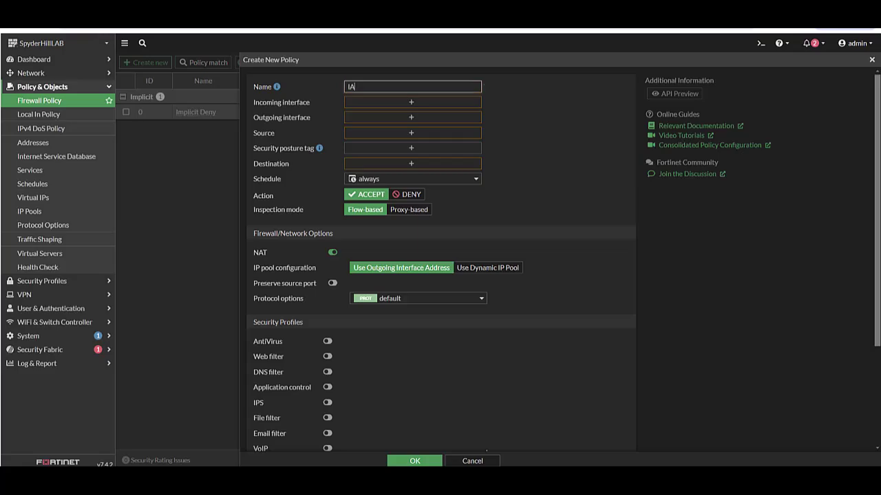
pyautogui.write('N - WAN WevAccess')
pyautogui.press('Delete')
pyautogui.write('b')
# Step: Set the policy's incoming interface to internal2 and its outgoing interface to virtual-wan-link
pyautogui.click(411, 103)
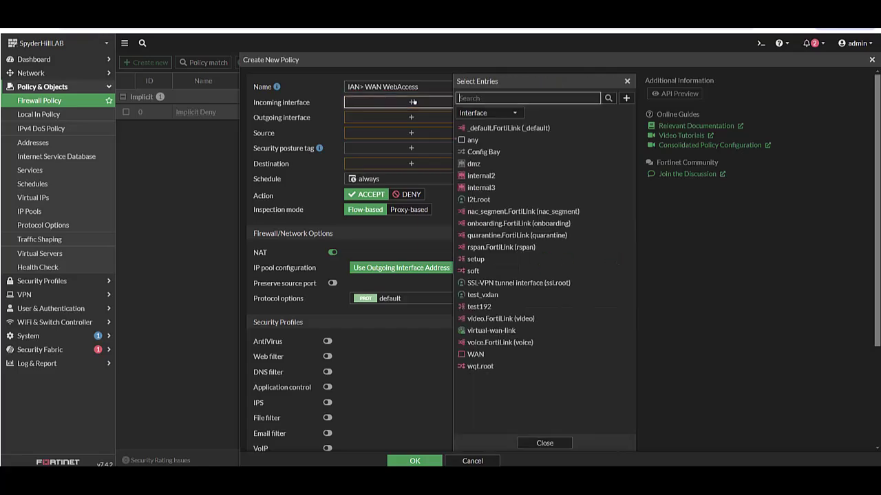
pyautogui.click(497, 178)
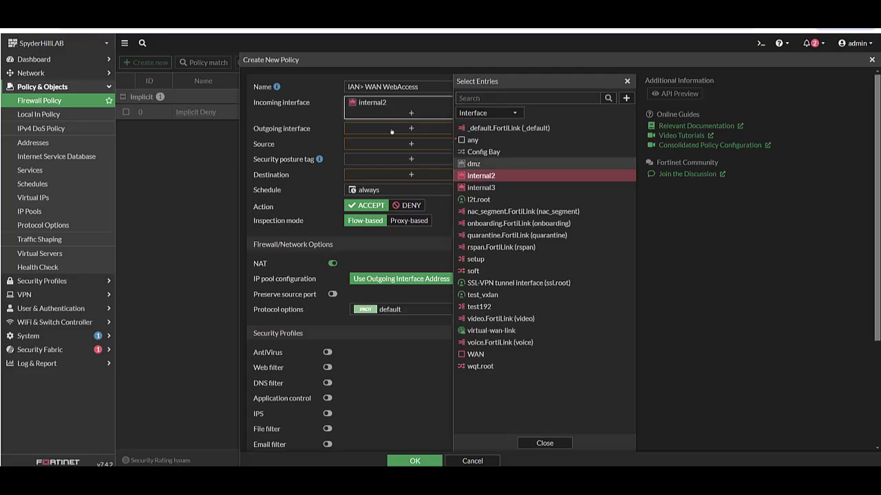
pyautogui.click(391, 128)
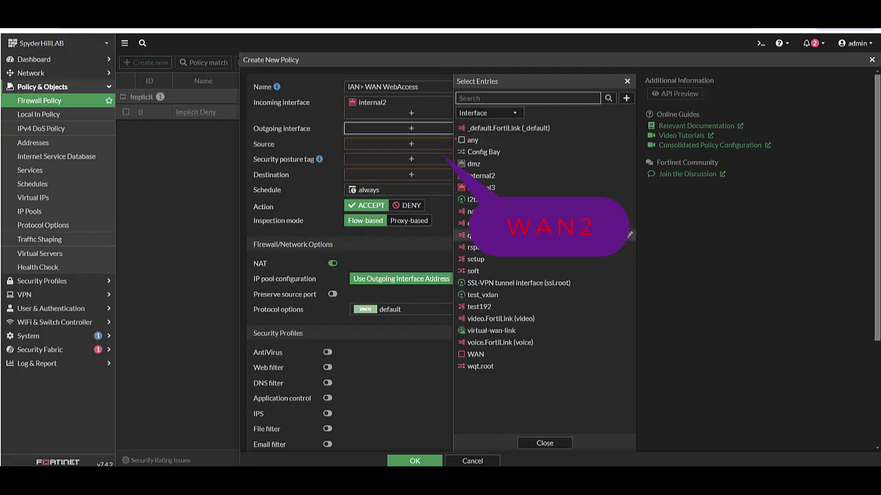
pyautogui.moveTo(532, 332)
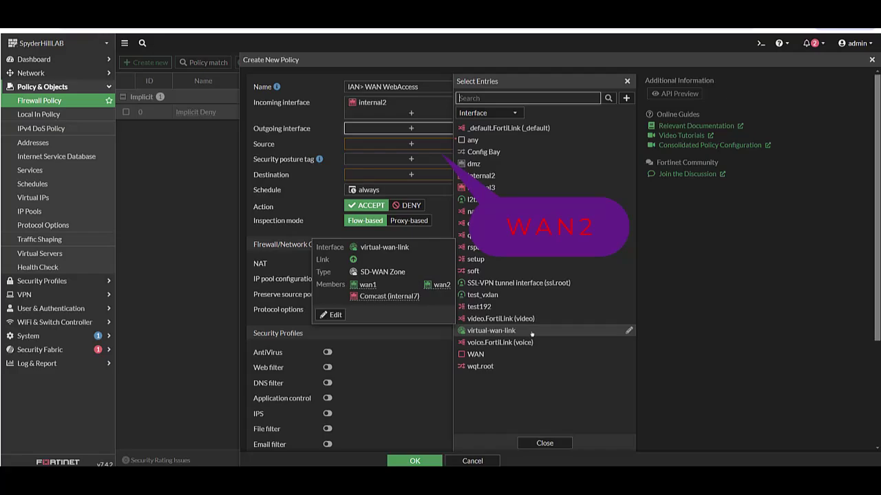
pyautogui.click(532, 332)
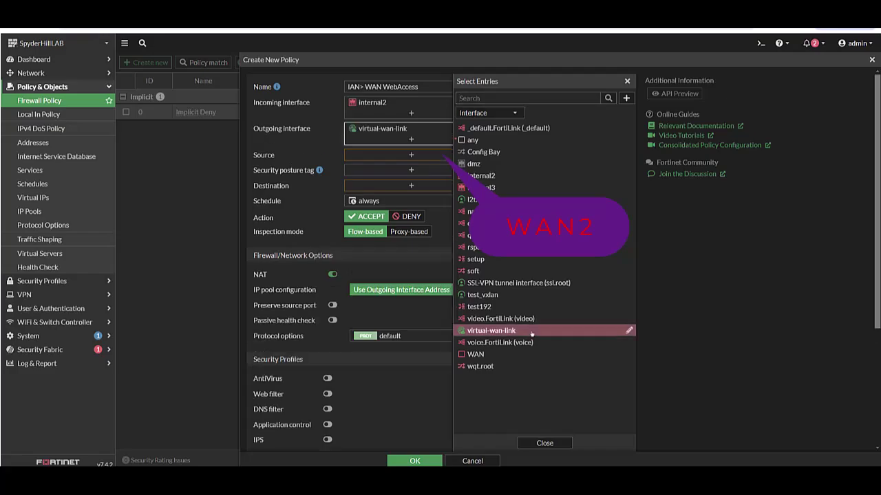
# Step: Set the policy's source address to INT2 and its destination to all
pyautogui.click(402, 155)
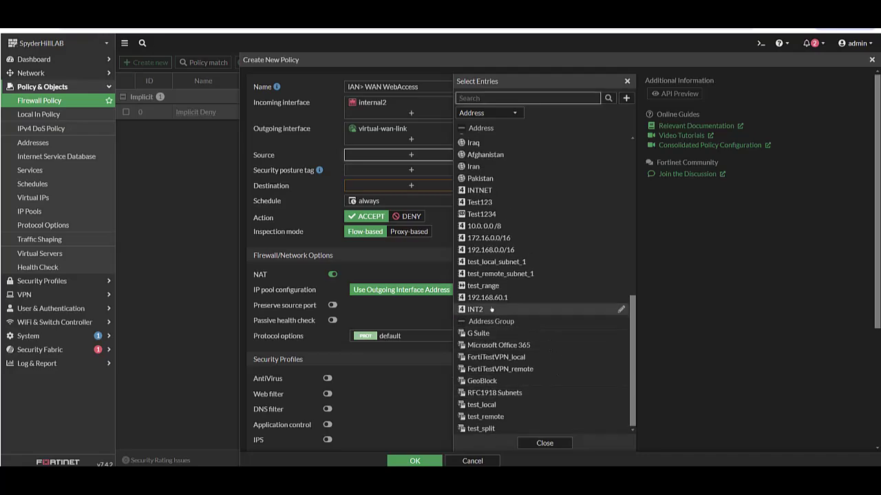
pyautogui.click(488, 311)
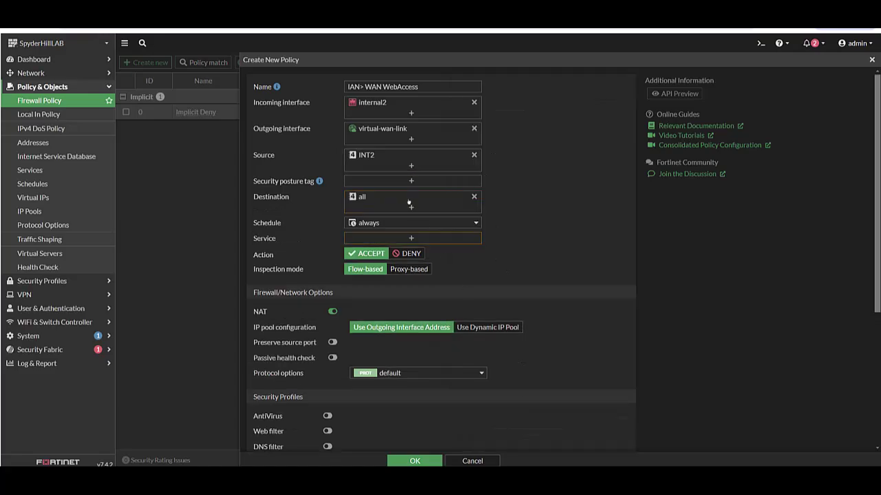
pyautogui.moveTo(375, 201)
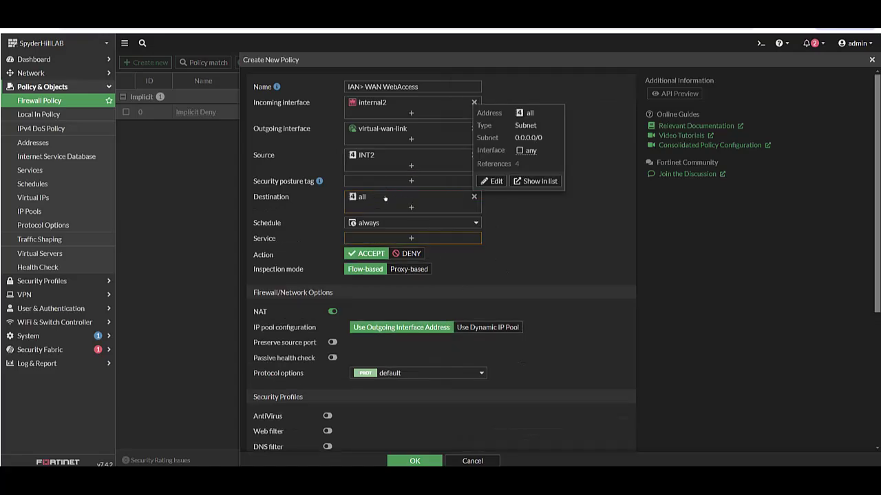
# Step: Add the Web Access service group as the policy's allowed service
pyautogui.click(405, 241)
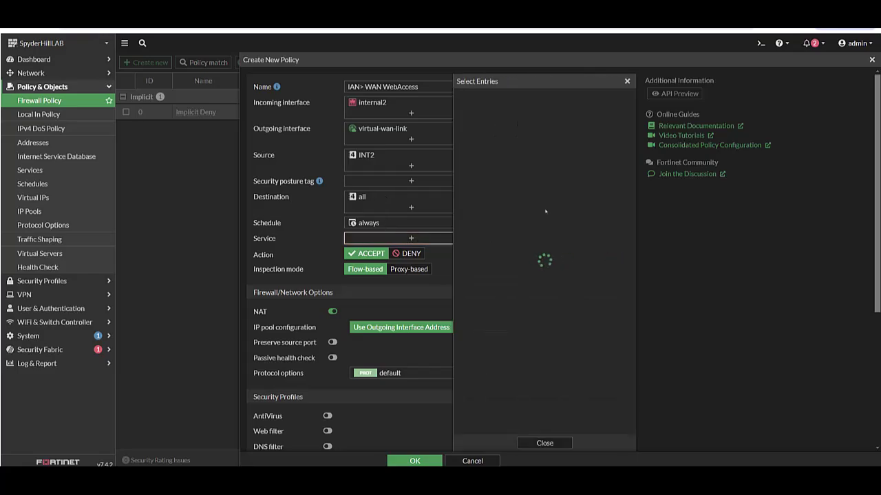
pyautogui.scroll(-15, 523, 289)
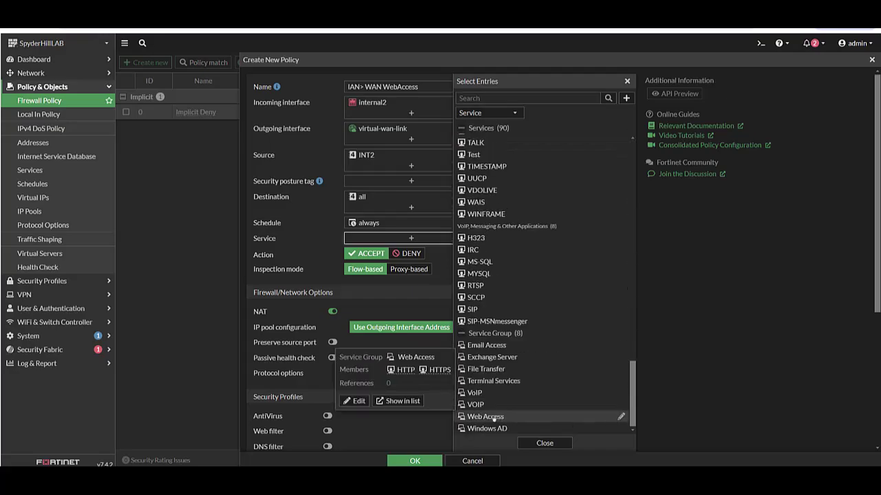
pyautogui.click(498, 418)
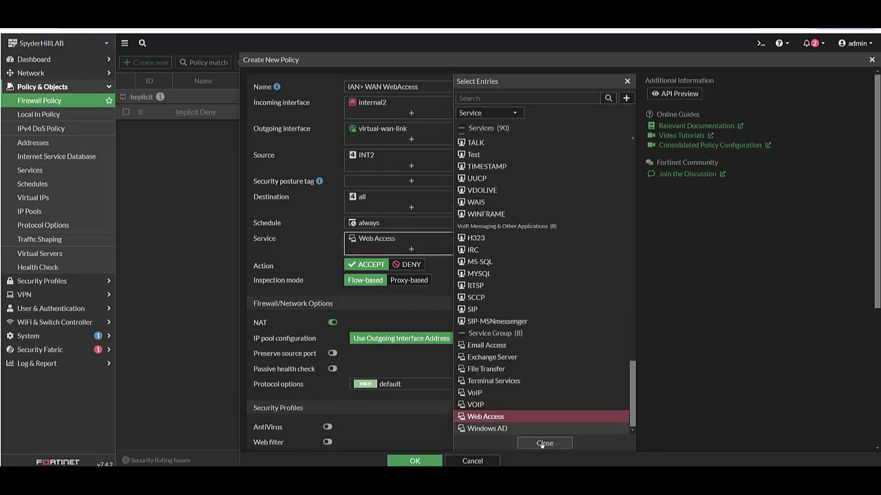
pyautogui.moveTo(469, 423)
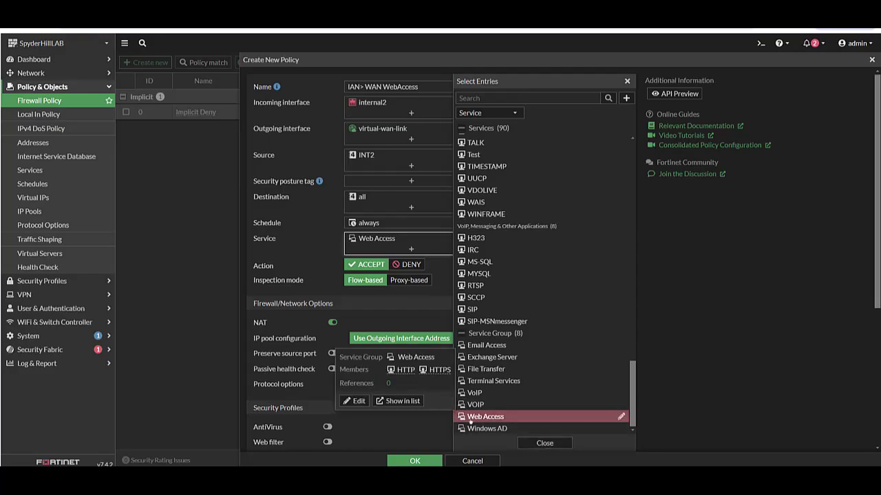
pyautogui.click(544, 443)
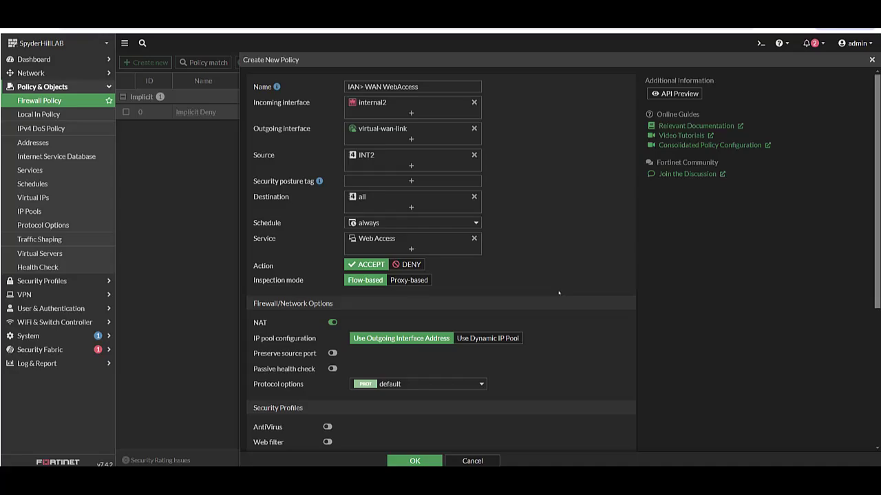
# Step: Review the NAT, security profile and logging options, leave the security profiles disabled, and save the enabled policy
pyautogui.scroll(-3, 524, 287)
pyautogui.scroll(-4, 318, 323)
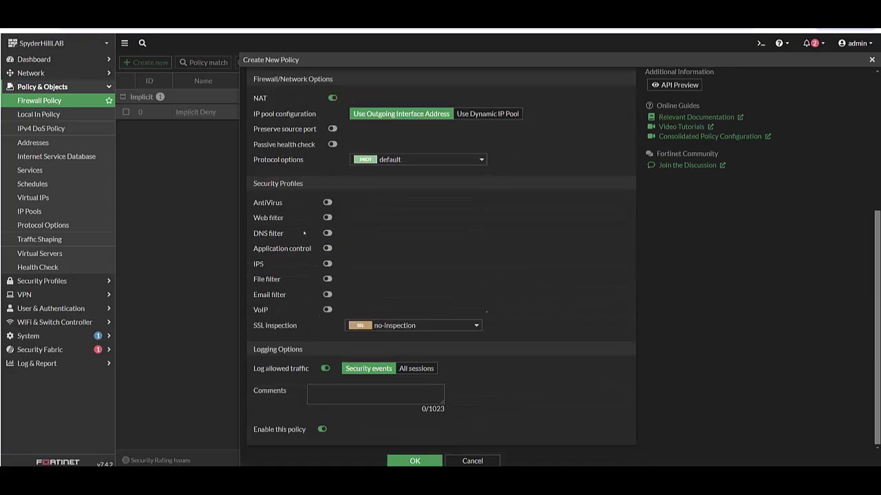
pyautogui.moveTo(271, 203); pyautogui.dragTo(278, 279)
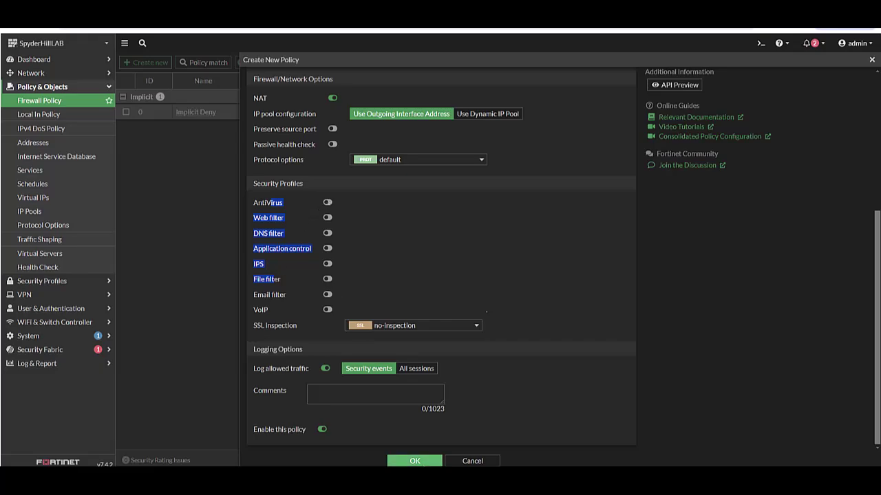
pyautogui.click(419, 461)
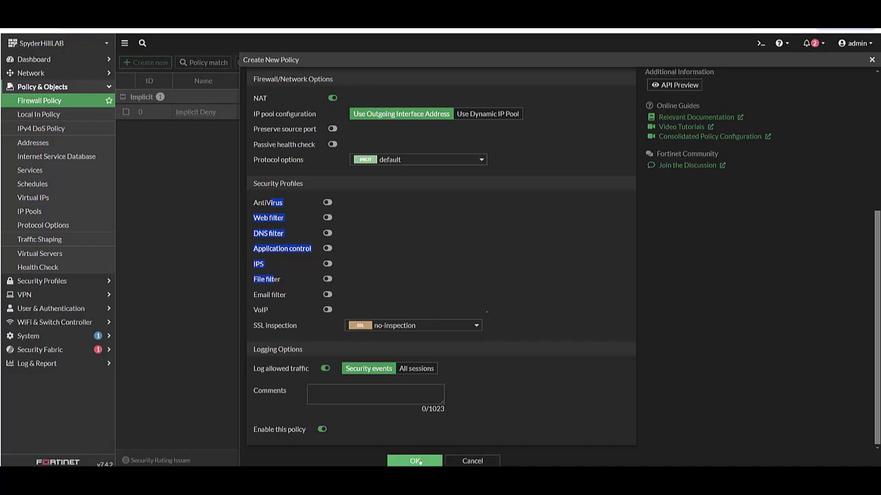